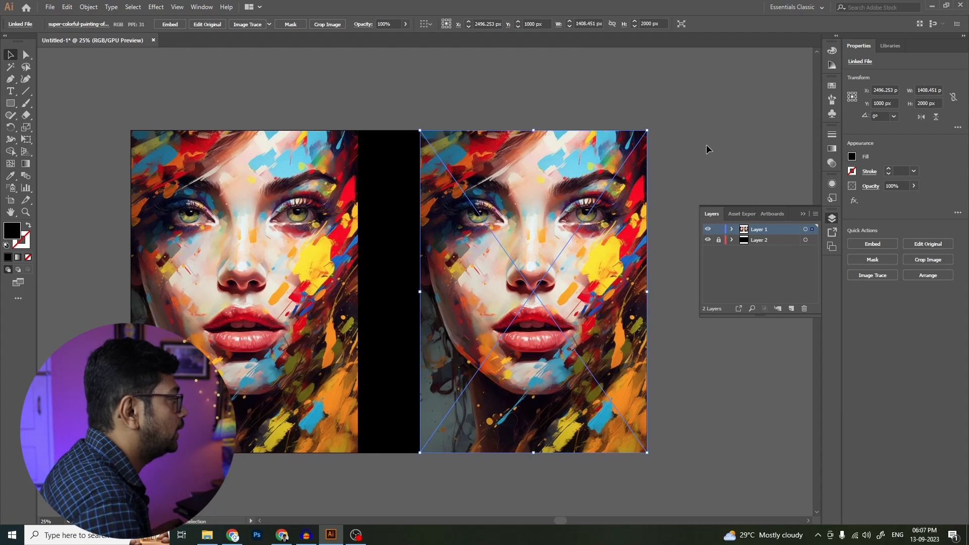
Trace the right-hand copy of the portrait with the High Fidelity Photo preset and open its detailed trace settings
click(575, 198)
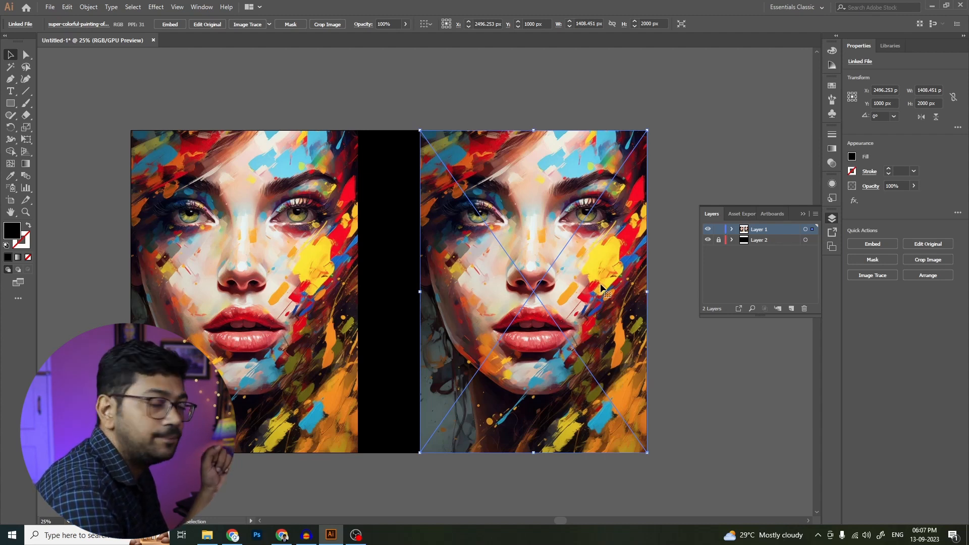
click(269, 23)
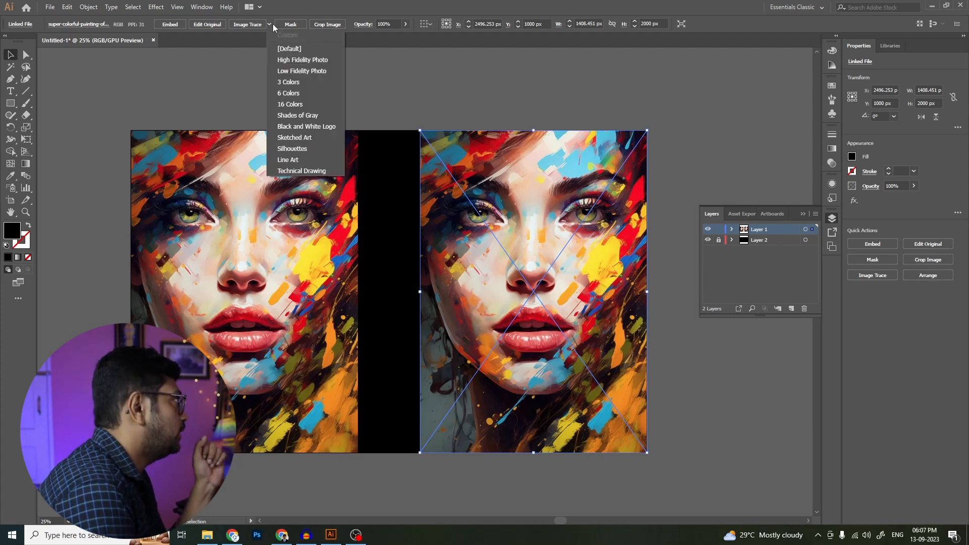
click(285, 60)
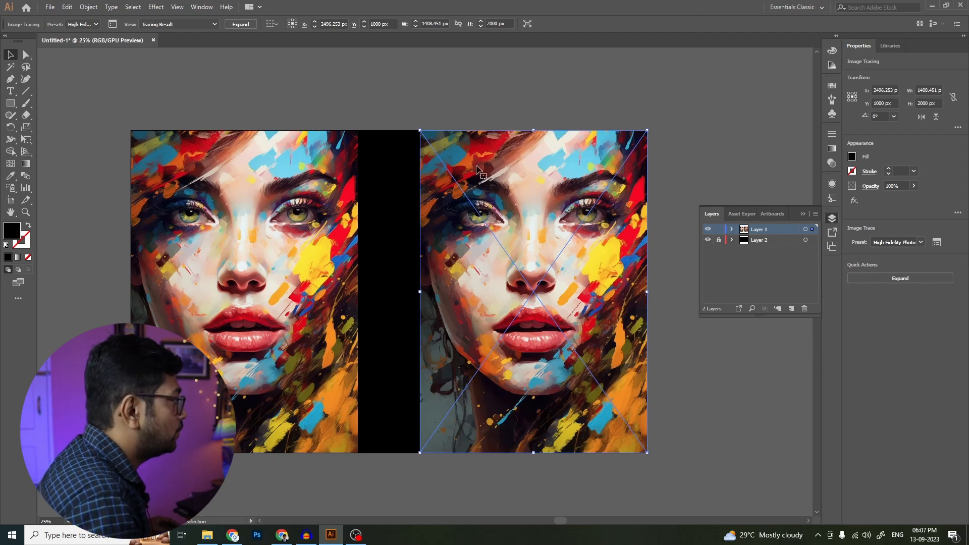
key(ctrl+plus)
drag(596, 259, 523, 244)
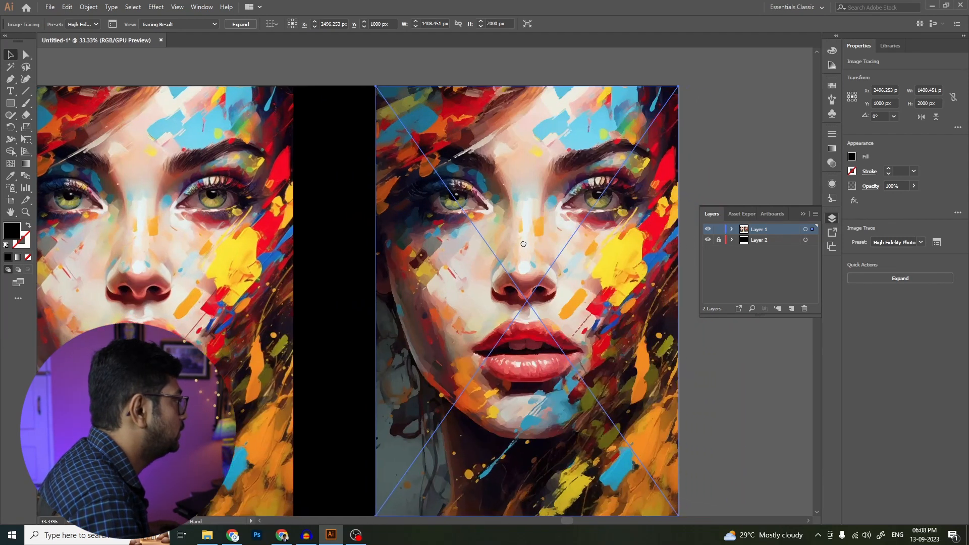
key(ctrl+plus)
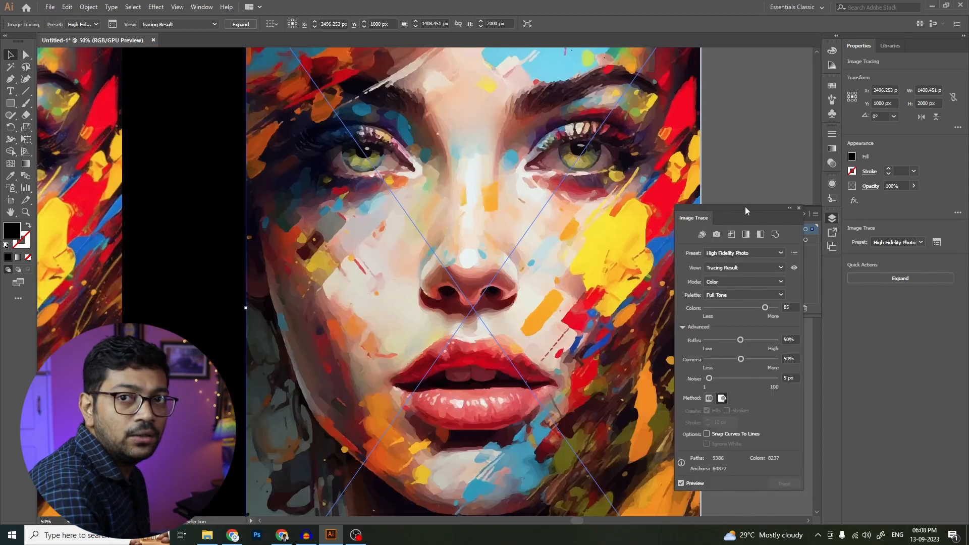
Set the trace's Colors to 88, Paths to 85% and Corners to 81%
click(771, 308)
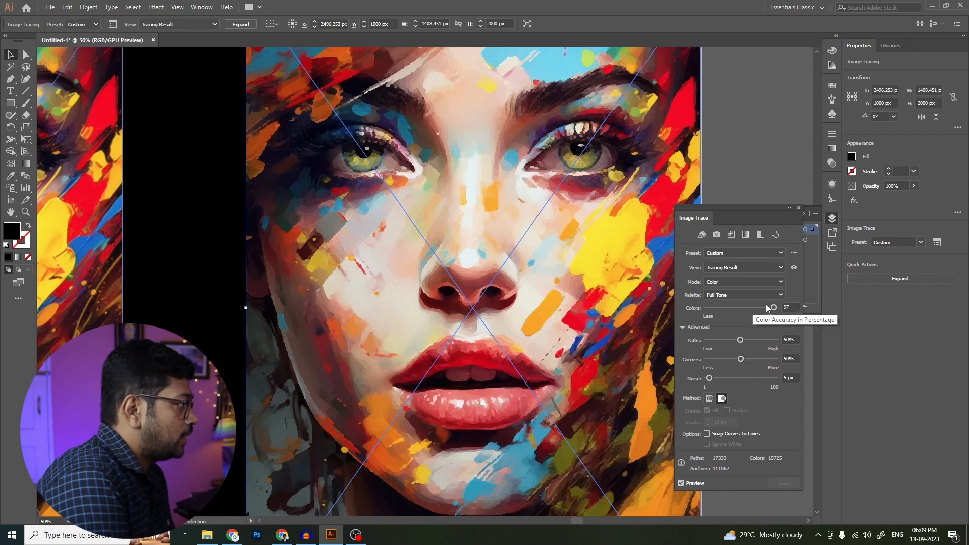
drag(773, 308, 768, 308)
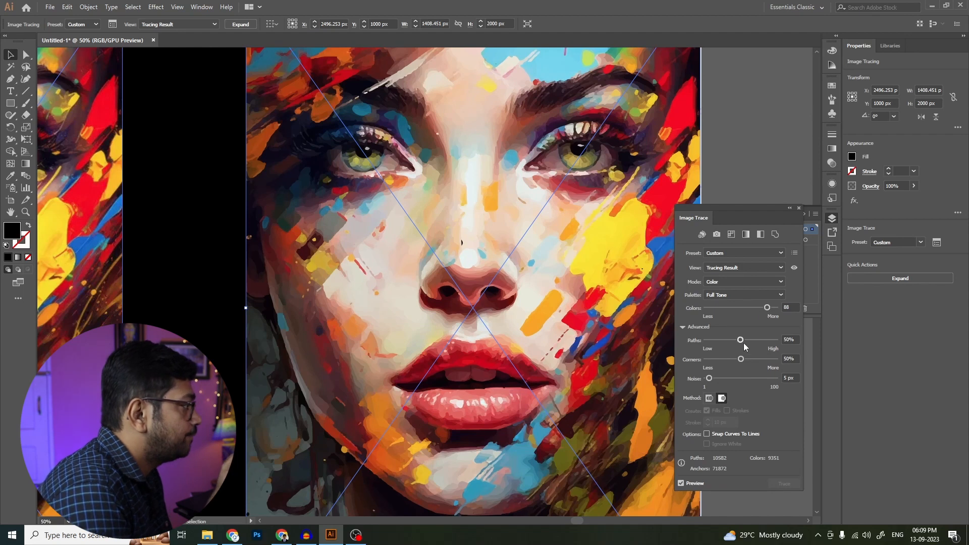
click(766, 340)
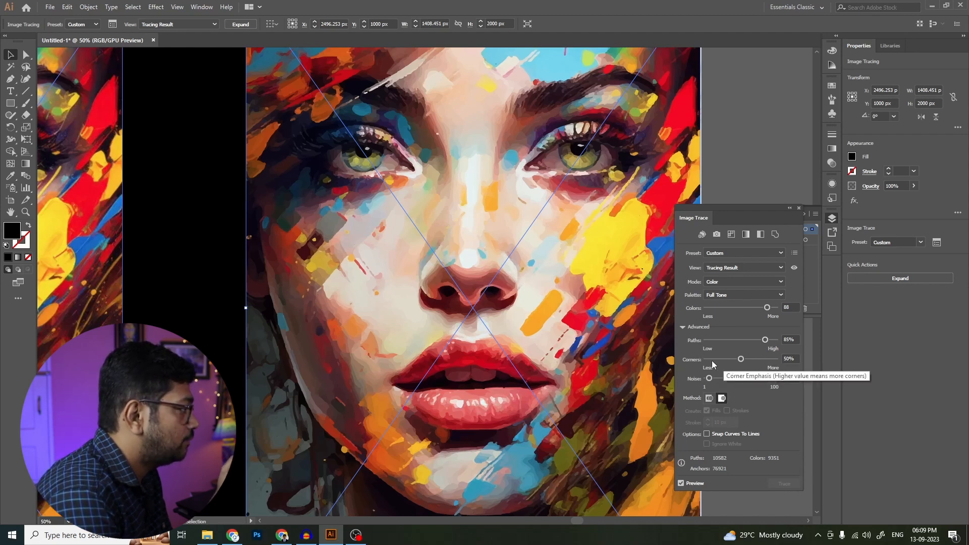
click(762, 359)
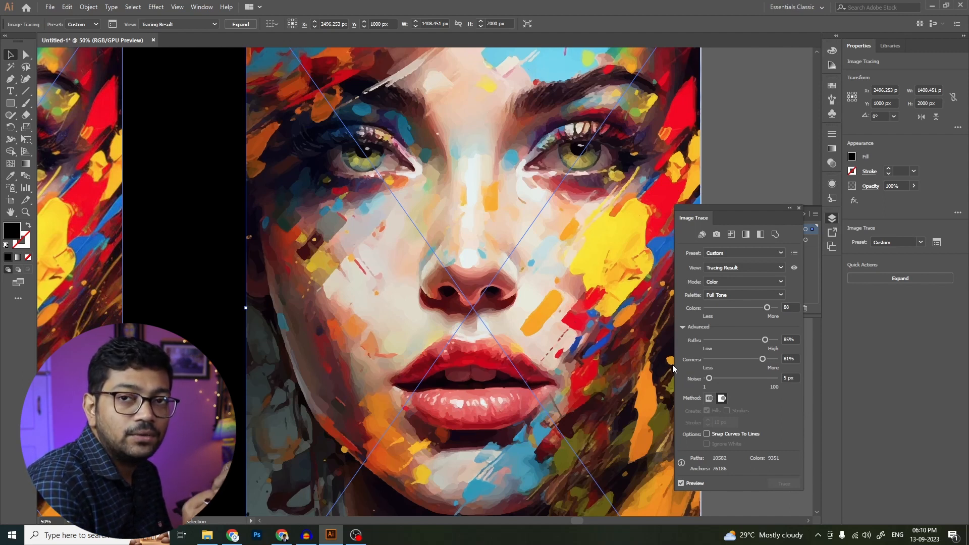
Reduce the trace's Noise to 1 px and set Colors to 86 and Corners to 89%
drag(762, 359, 673, 421)
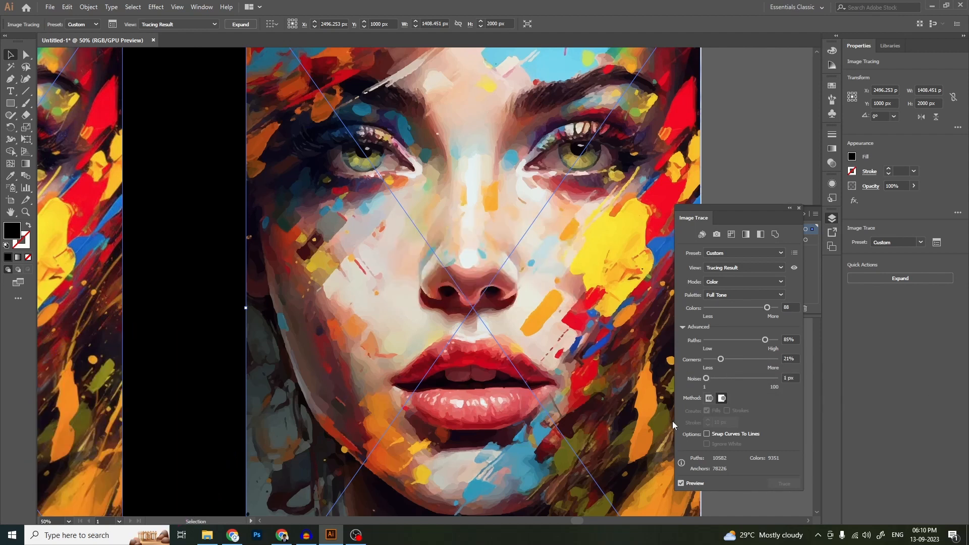
click(744, 309)
click(766, 308)
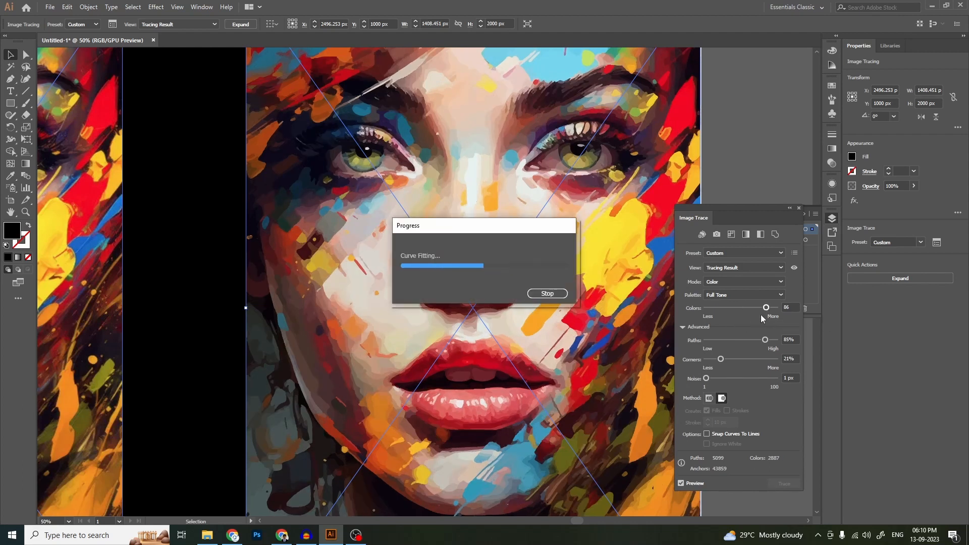
drag(721, 359, 769, 359)
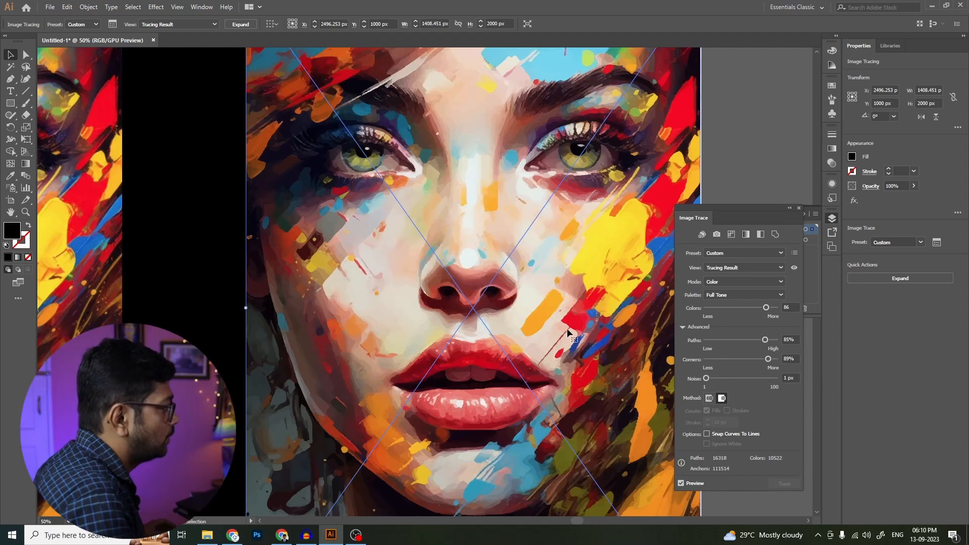
Compare the traced portrait with the original image, both as a whole and in close-up detail
key(ctrl+minus)
scroll(556, 336, down, 2)
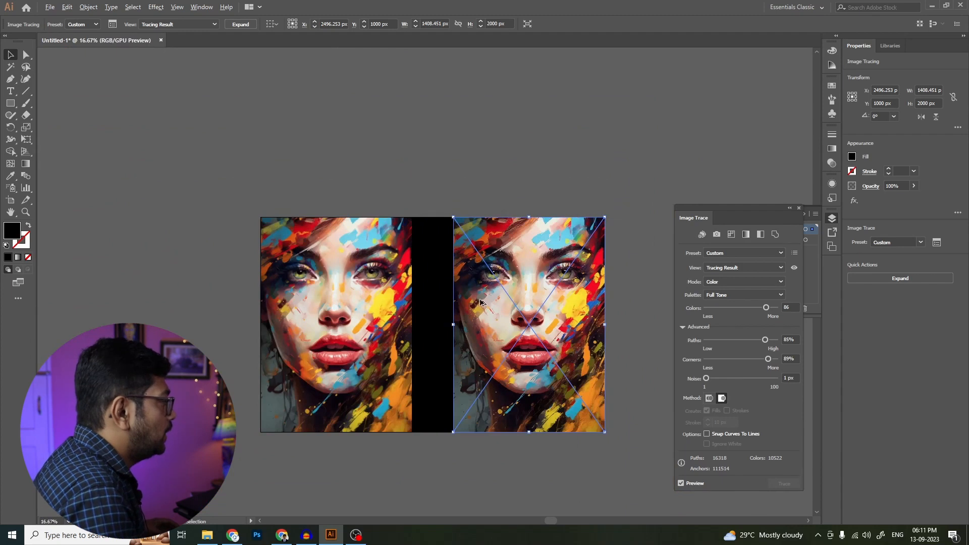
scroll(481, 301, up, 1)
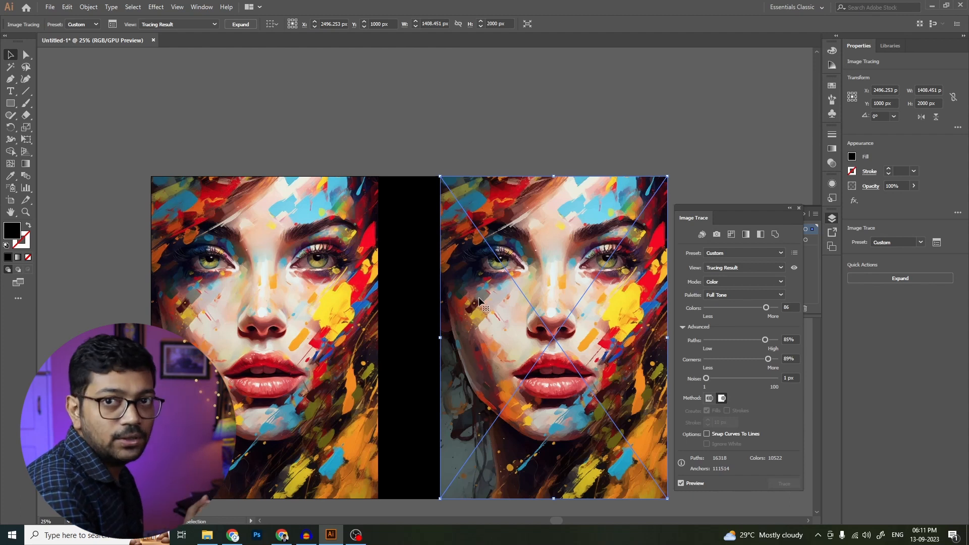
drag(511, 286, 490, 275)
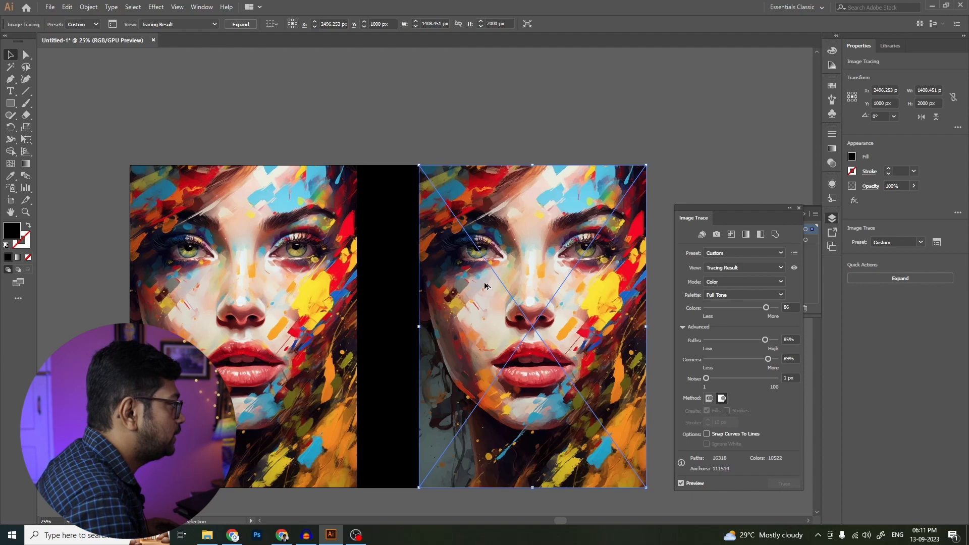
scroll(488, 292, up, 4)
drag(482, 281, 621, 143)
drag(537, 376, 601, 241)
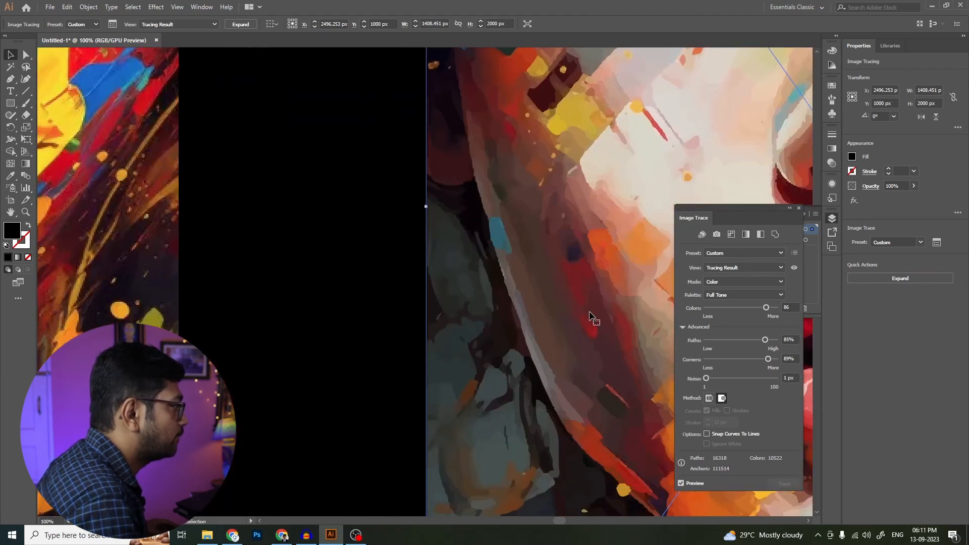
scroll(579, 307, down, 2)
drag(224, 327, 368, 332)
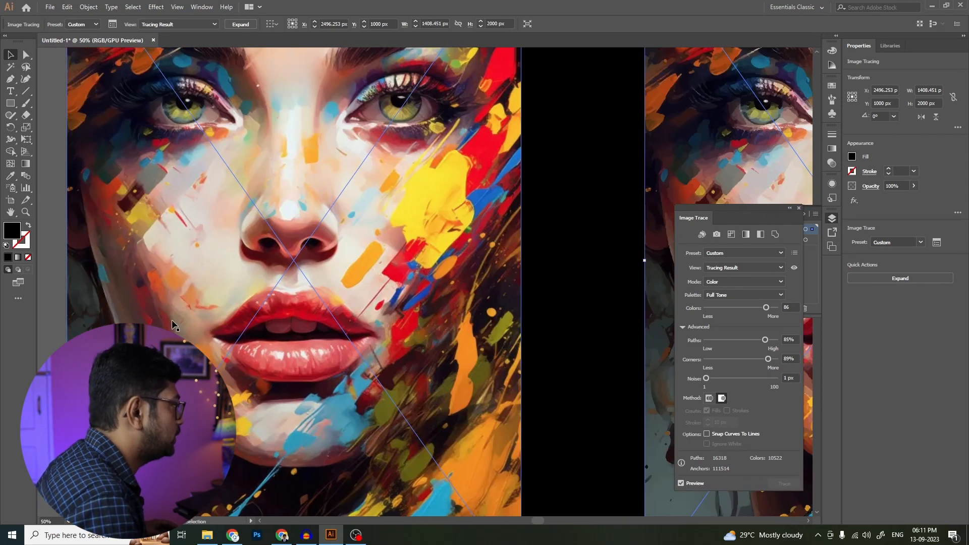
scroll(361, 330, down, 2)
drag(507, 265, 357, 280)
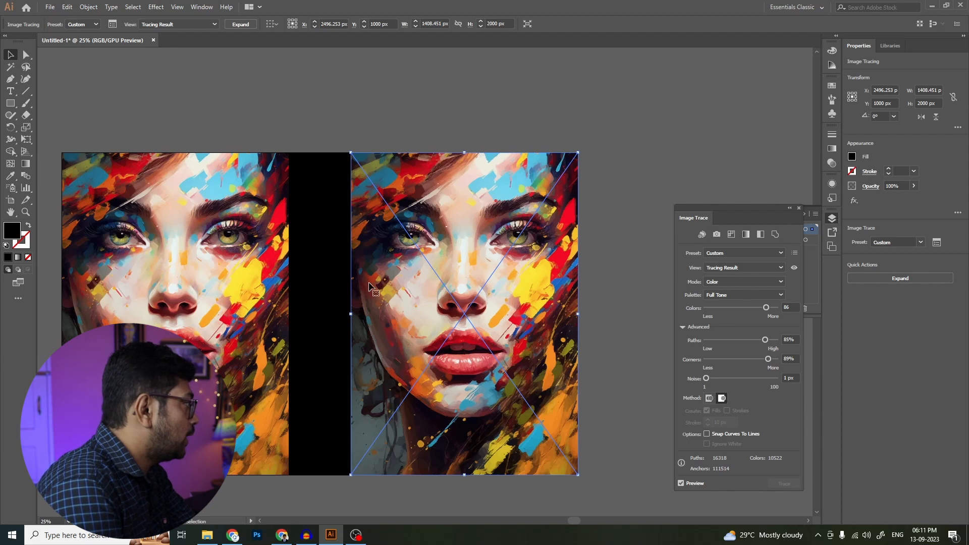
Expand the tracing into editable vector paths, hide the selection edges and deselect the artwork
click(240, 24)
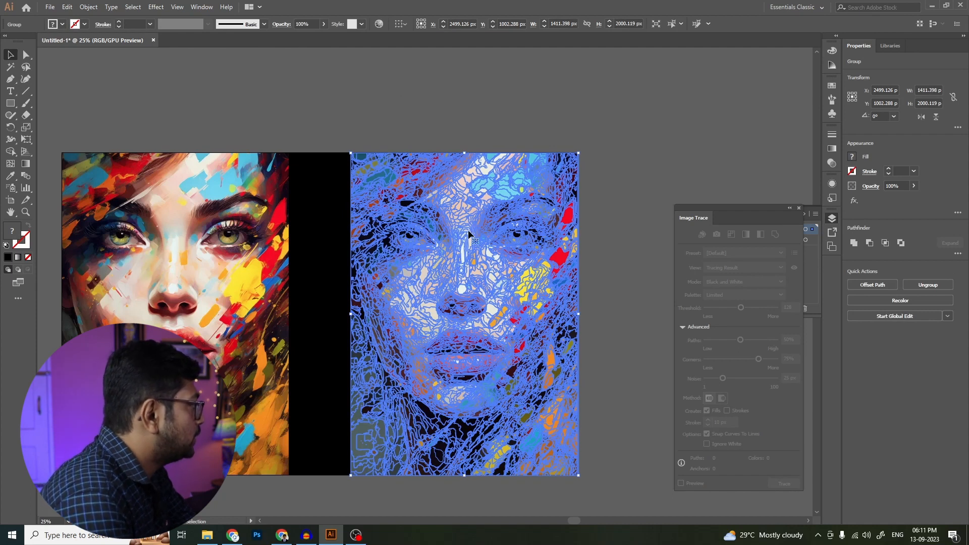
key(ctrl+h)
click(614, 201)
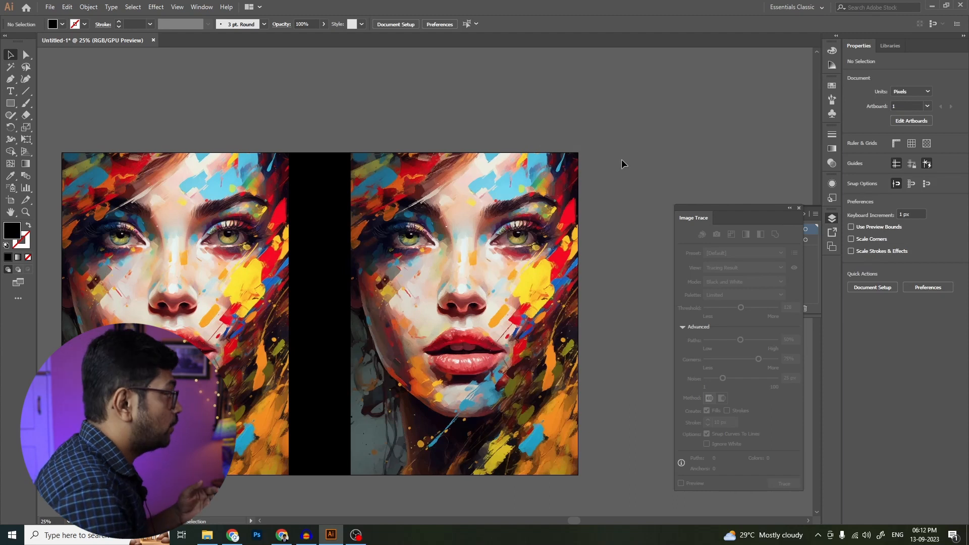
Open Recolor Artwork for the expanded portrait, show the editable color wheel and link the harmony colors
click(514, 212)
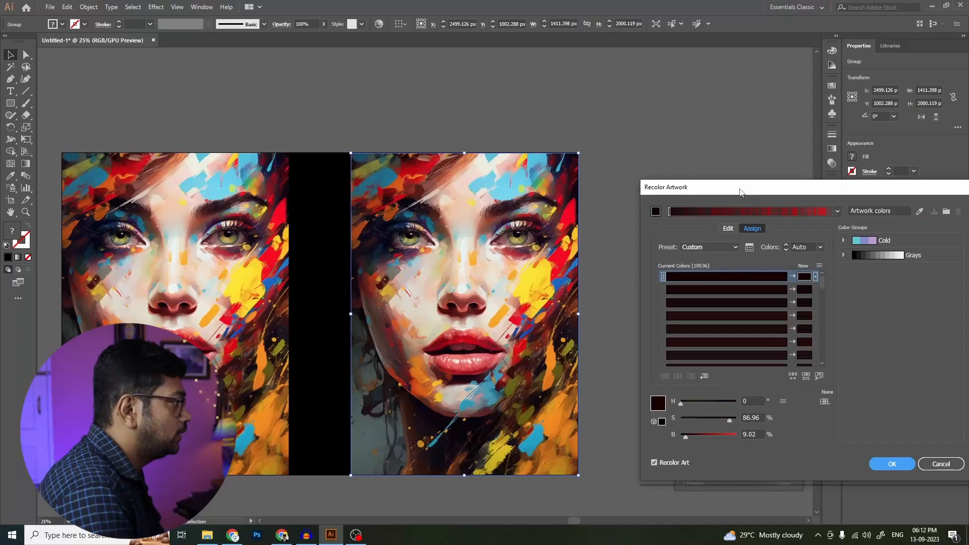
drag(743, 190, 573, 139)
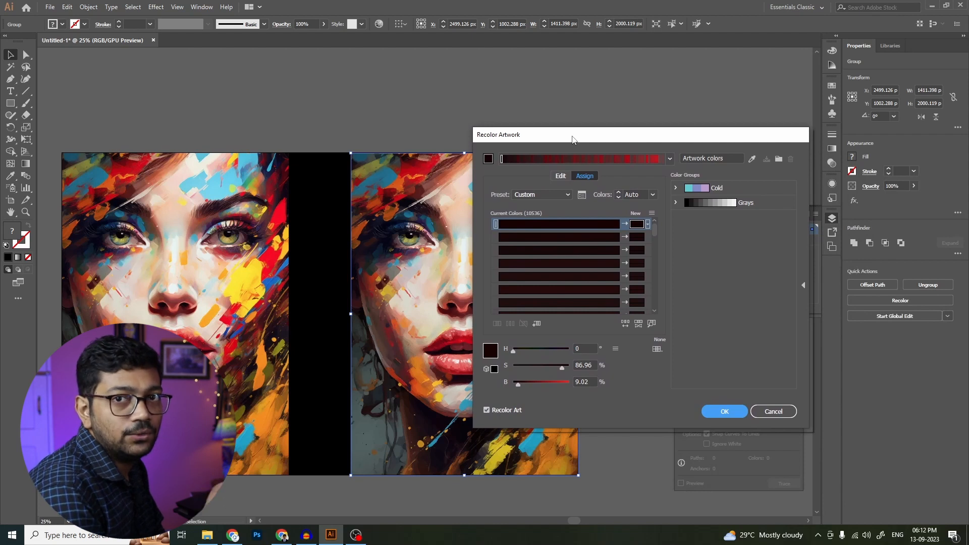
drag(574, 139, 556, 130)
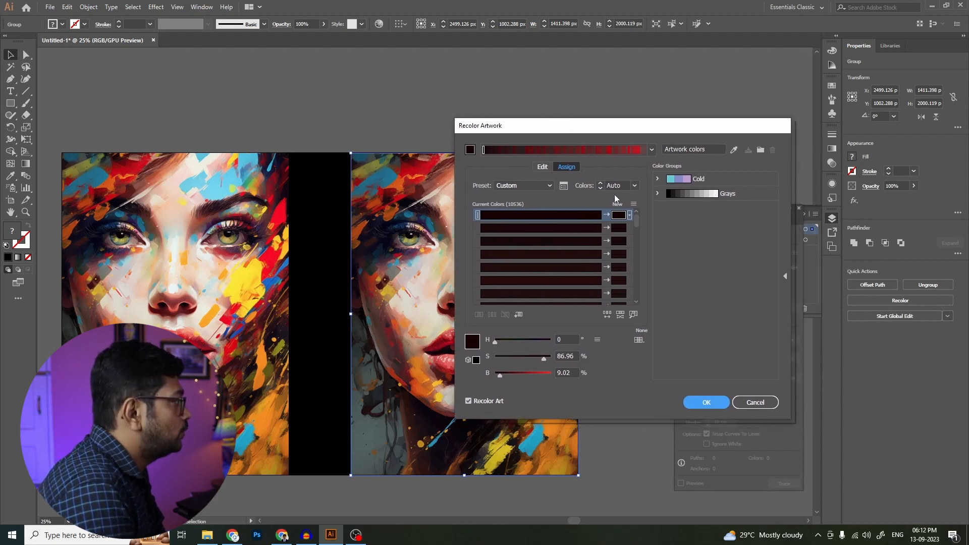
click(545, 165)
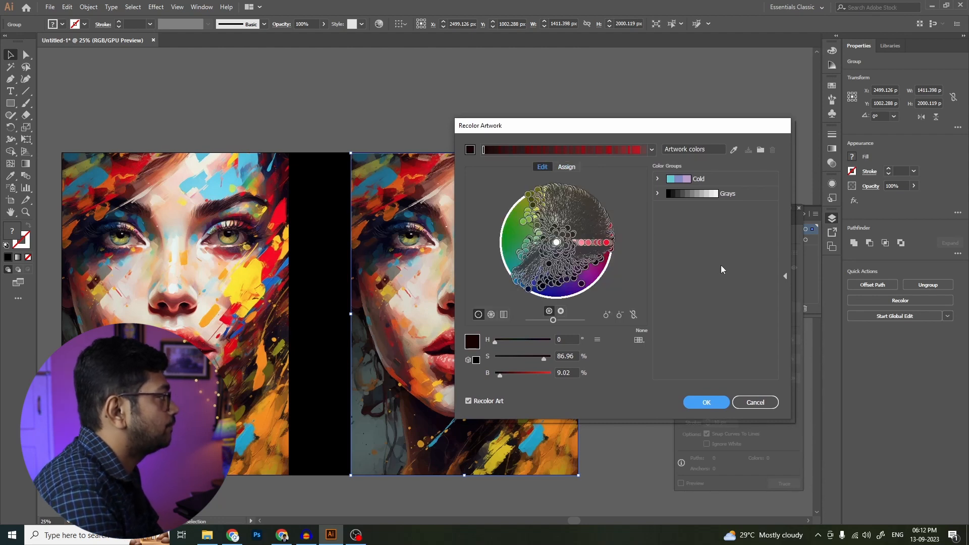
drag(608, 131, 678, 126)
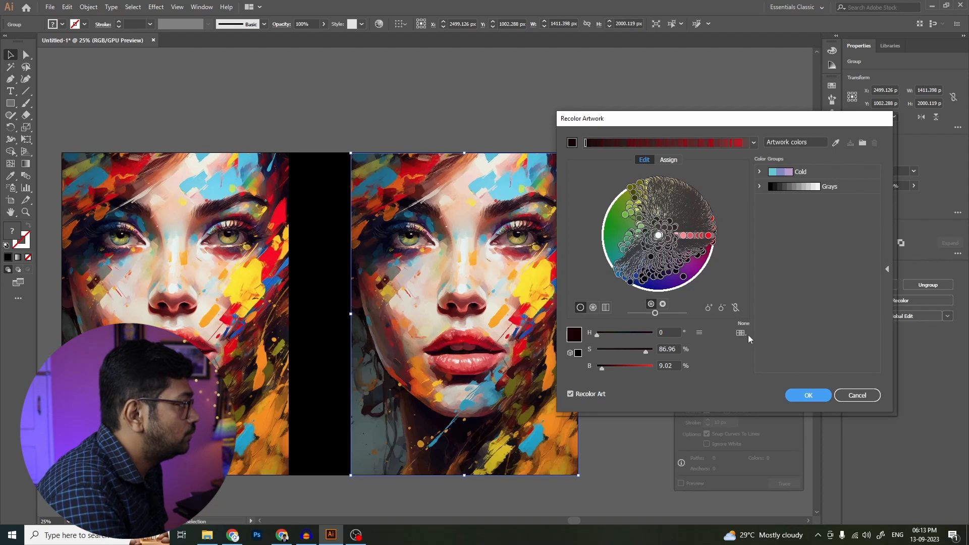
click(736, 308)
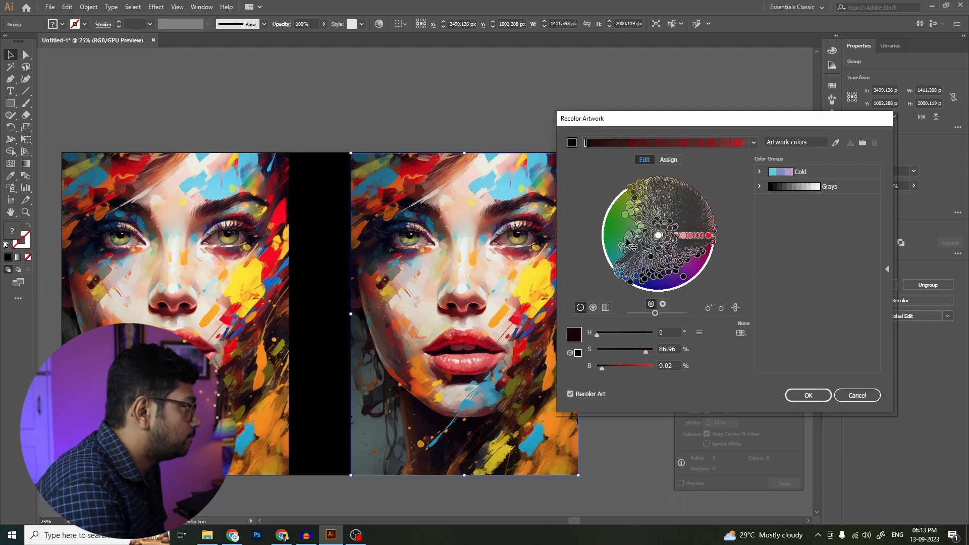
Rotate the linked colors on the wheel, then adjust an olive color's hue to 117° and its saturation to 52%
drag(628, 243, 627, 228)
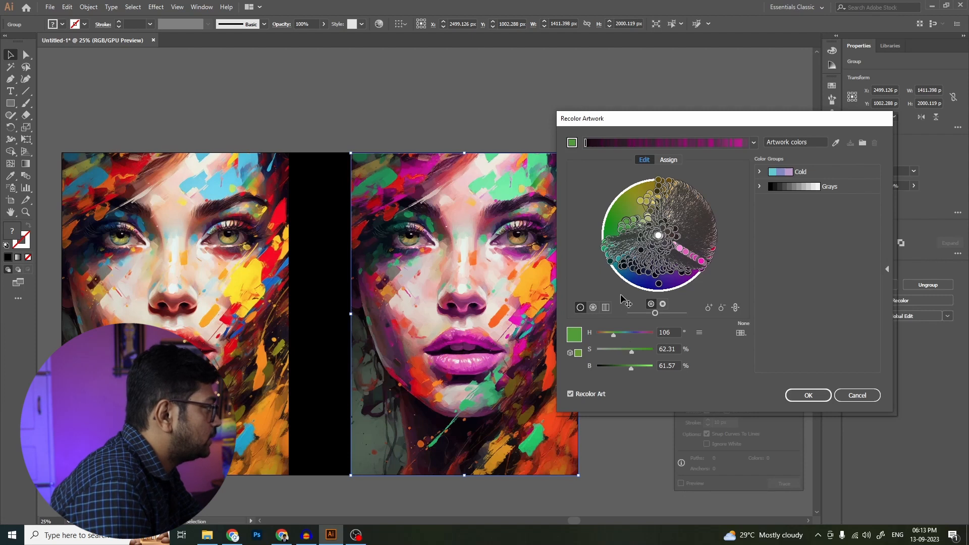
click(642, 202)
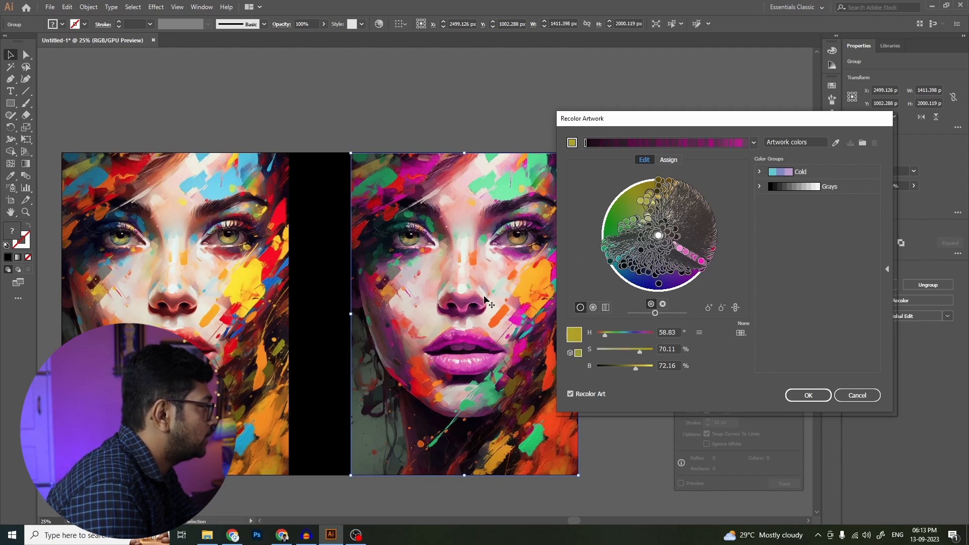
click(616, 335)
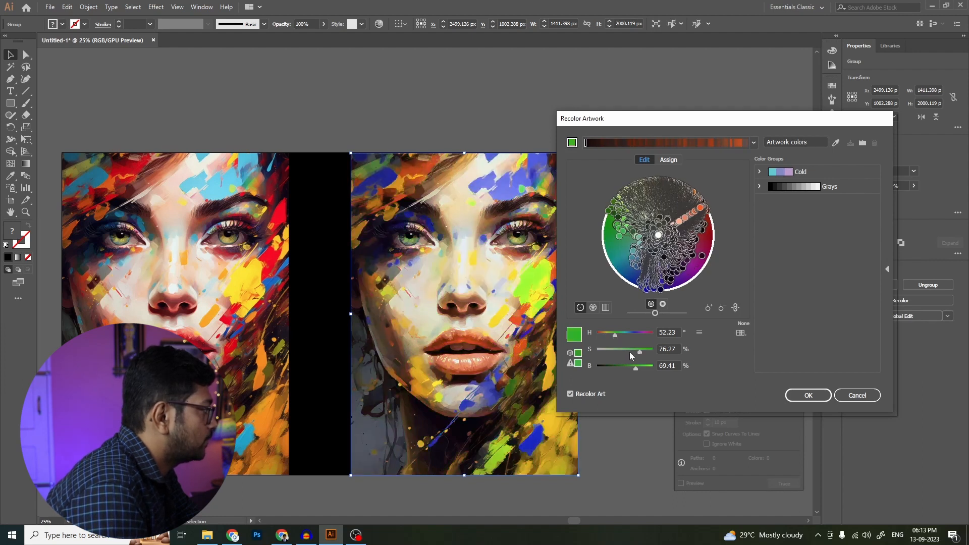
click(624, 352)
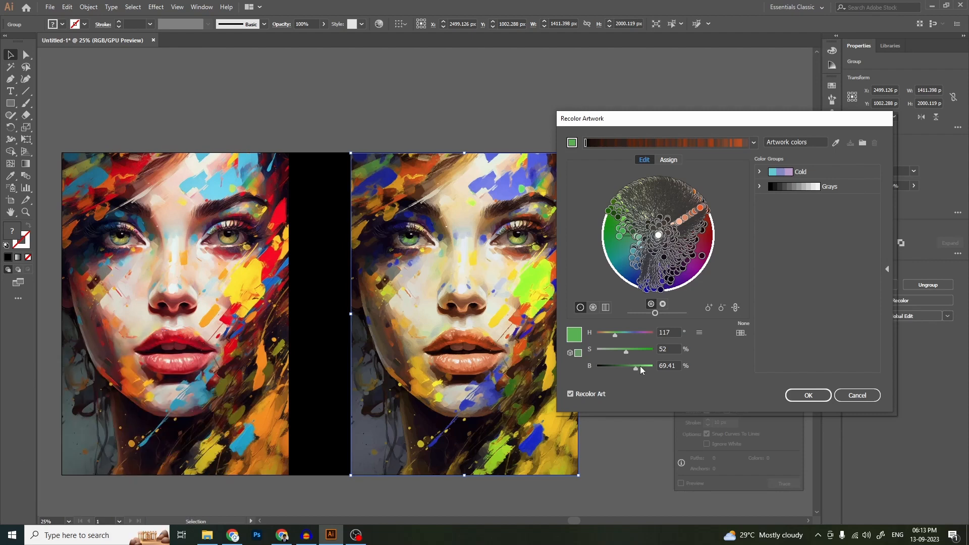
drag(620, 368, 644, 355)
Try green hues on another wheel color, settle on hue 24° with 58% brightness, and apply the recoloring
click(685, 218)
click(621, 335)
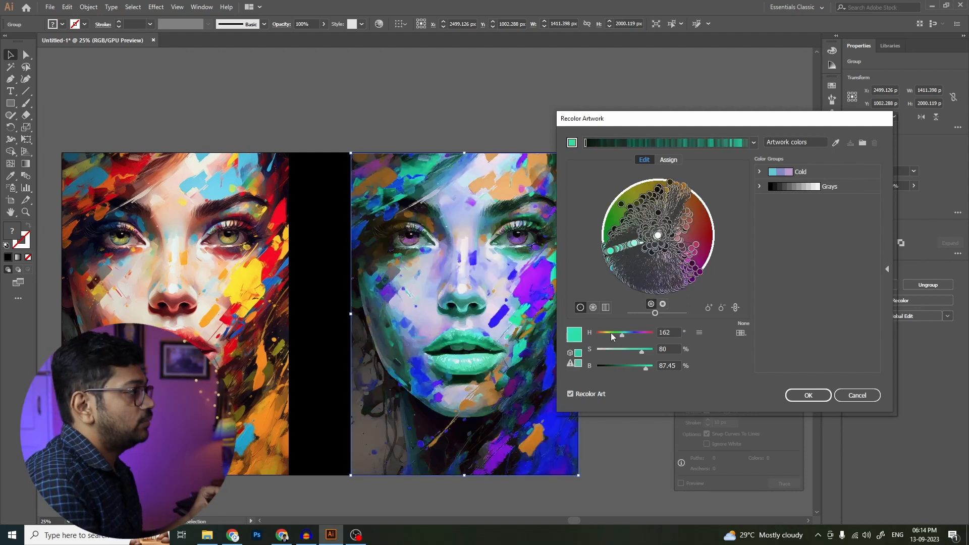
click(611, 334)
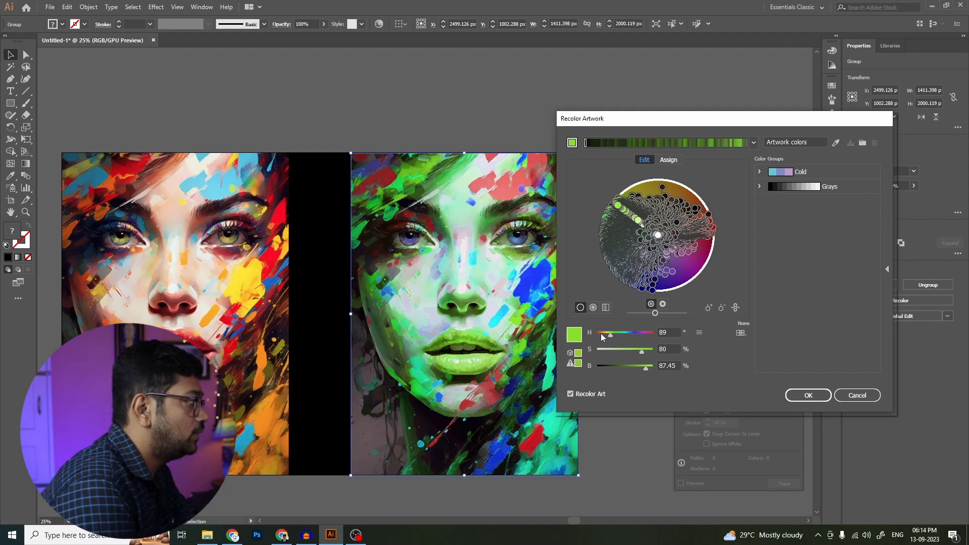
click(602, 335)
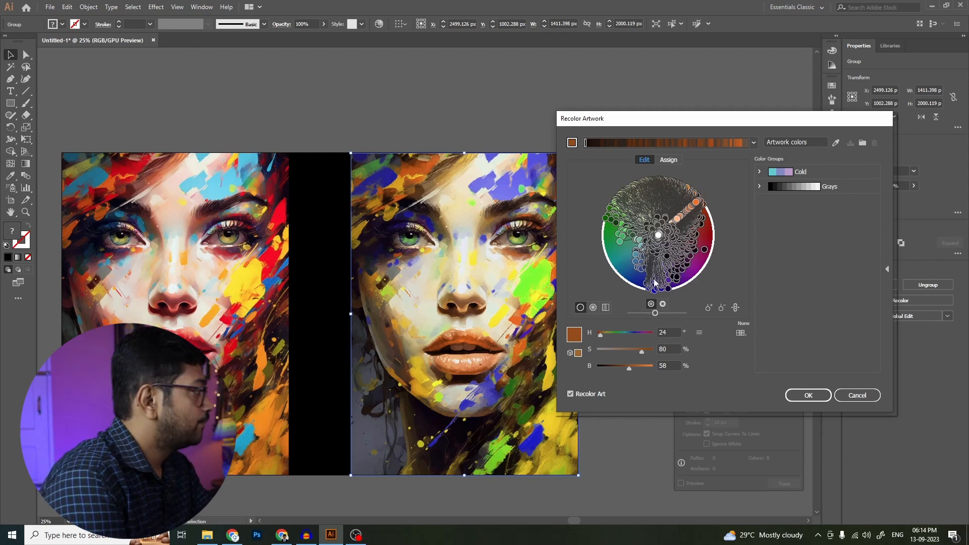
click(808, 395)
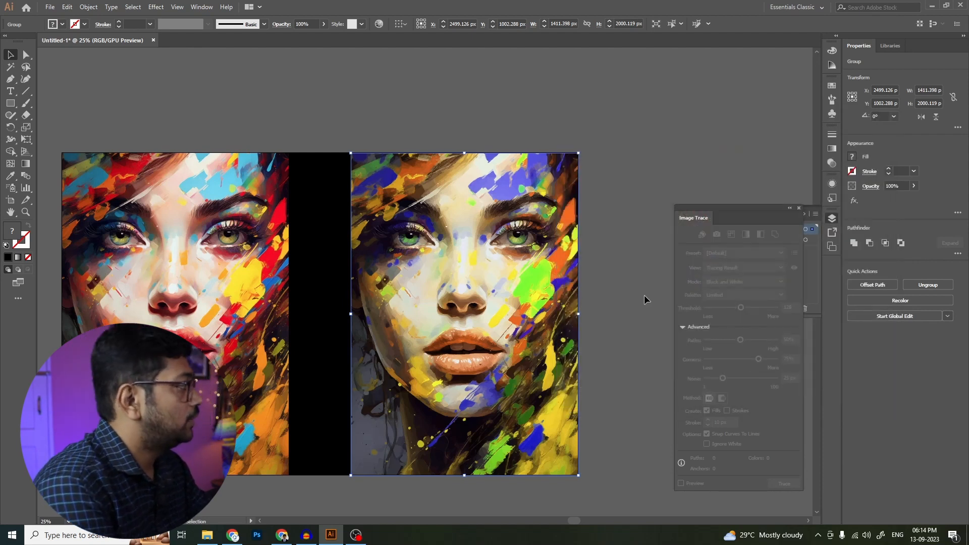
Compare the recolored vector portrait with the original image up close and in full, then select the recolored portrait
click(645, 278)
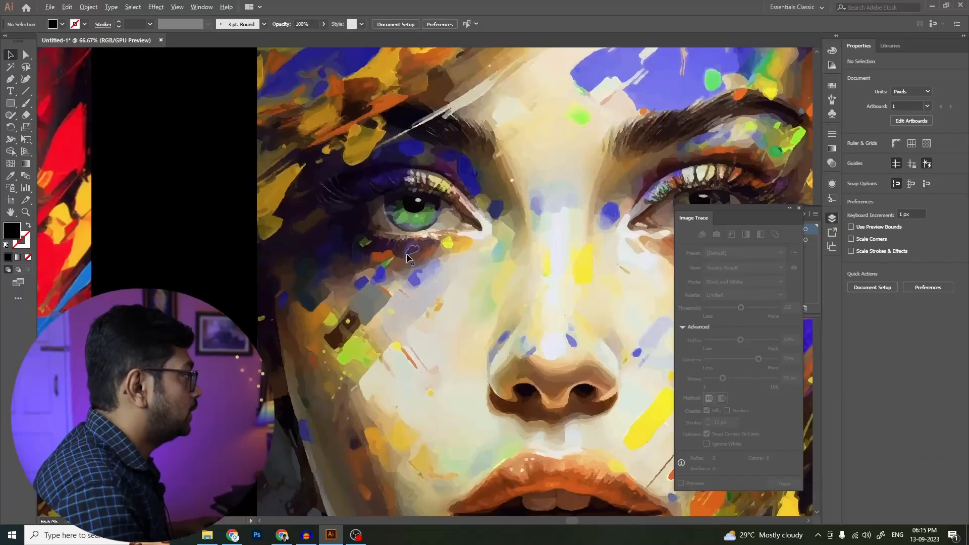
scroll(407, 253, left, 10)
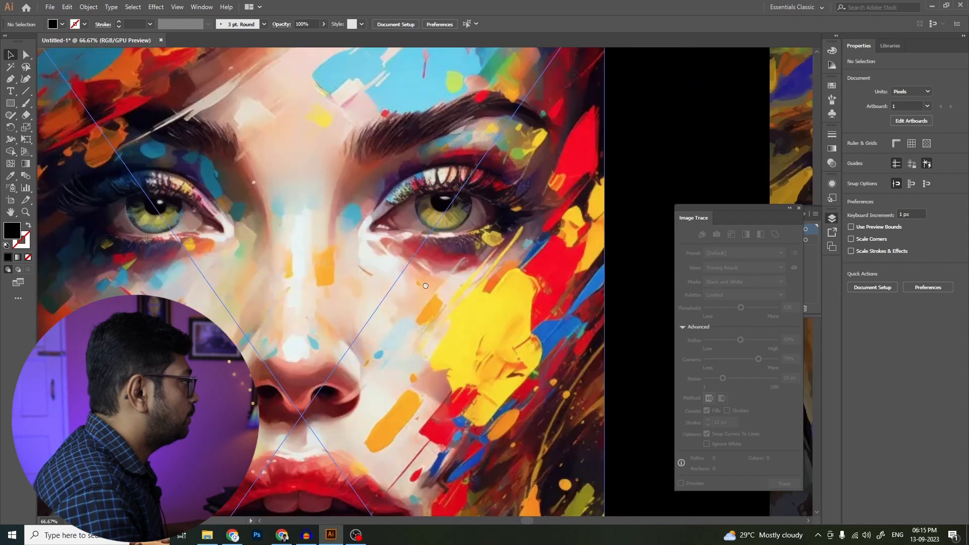
scroll(426, 286, right, 10)
scroll(433, 303, down, 3)
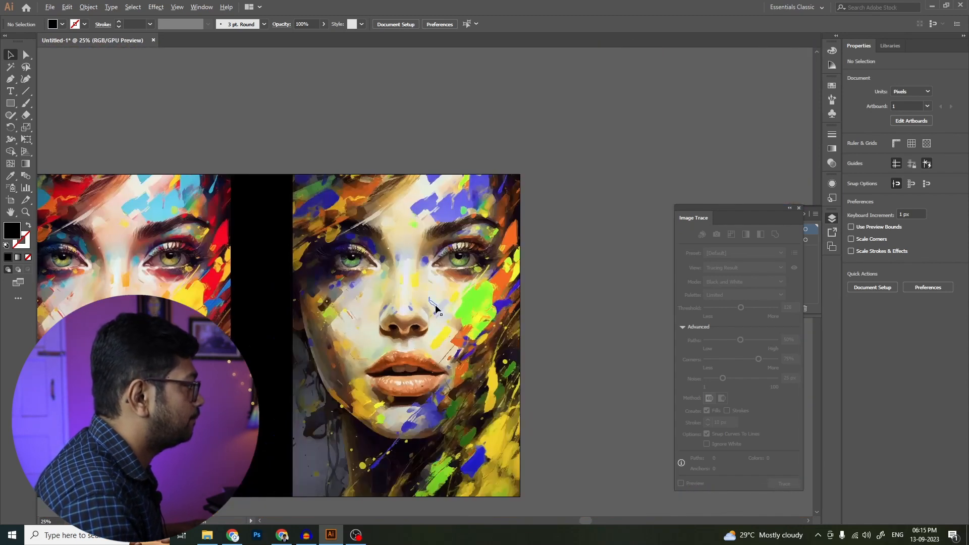
drag(432, 308, 482, 289)
click(482, 289)
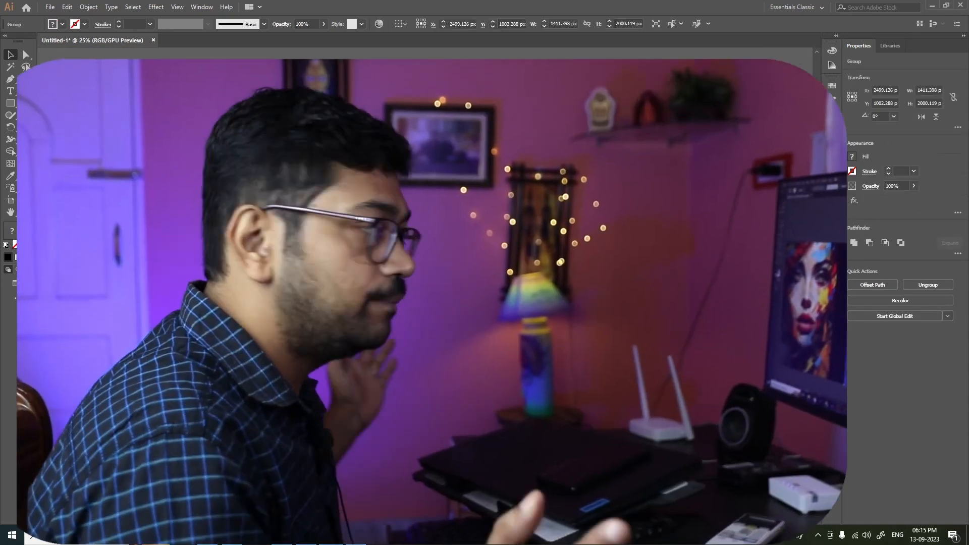